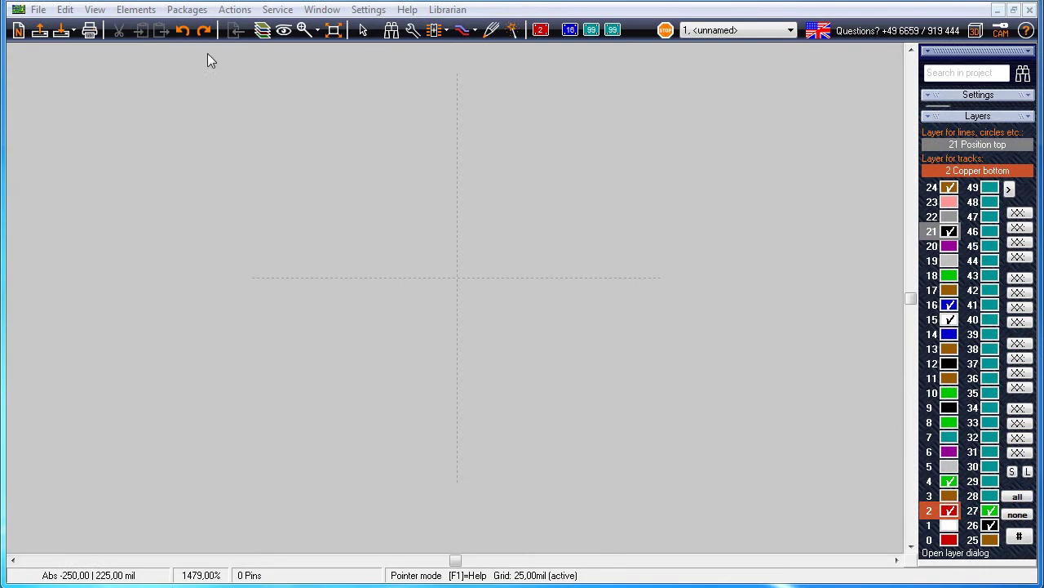
Launch the Package Generator from the Packages menu to show the default 8×8 BGA preview
left_click(187, 9)
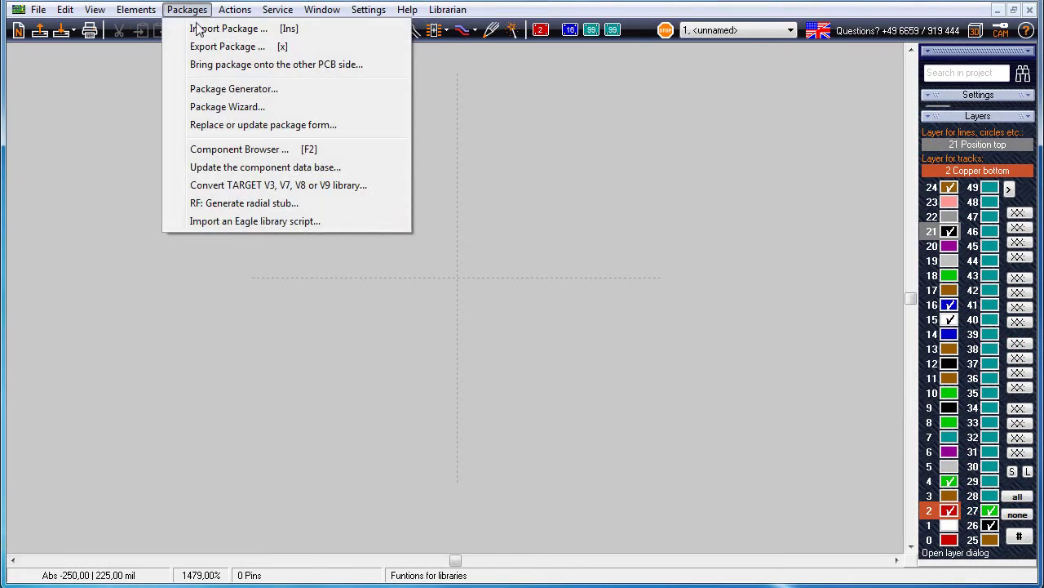
left_click(292, 89)
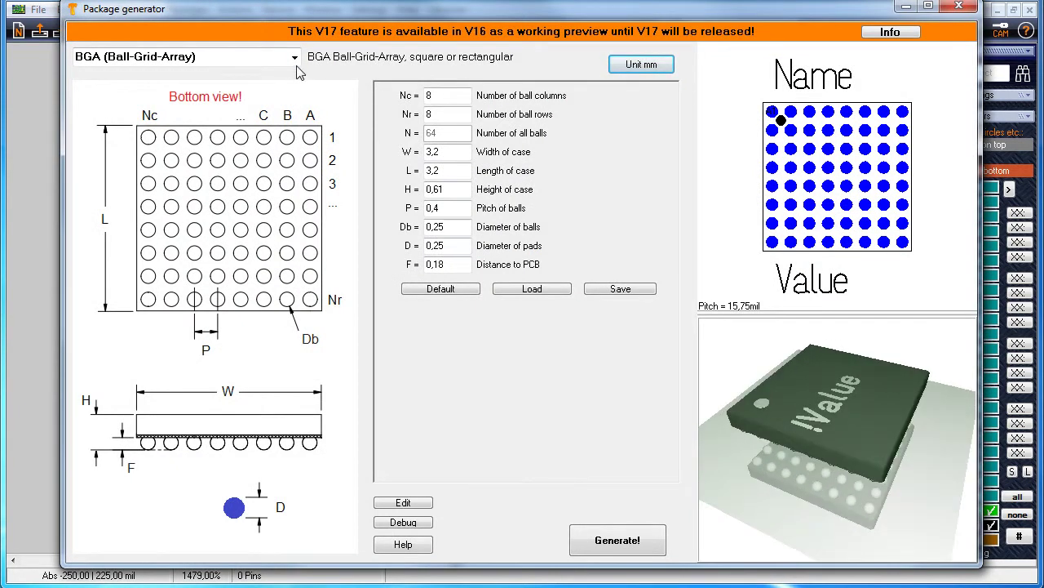
Preview the C-ElCap SMD, QFP-NL and SOP package types in the generator
left_click(294, 57)
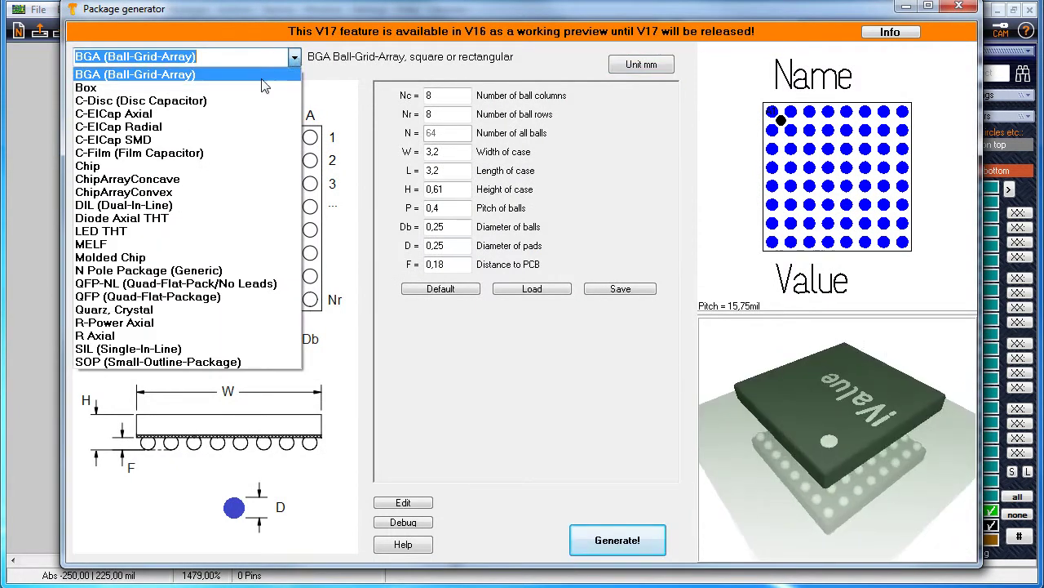
left_click(139, 140)
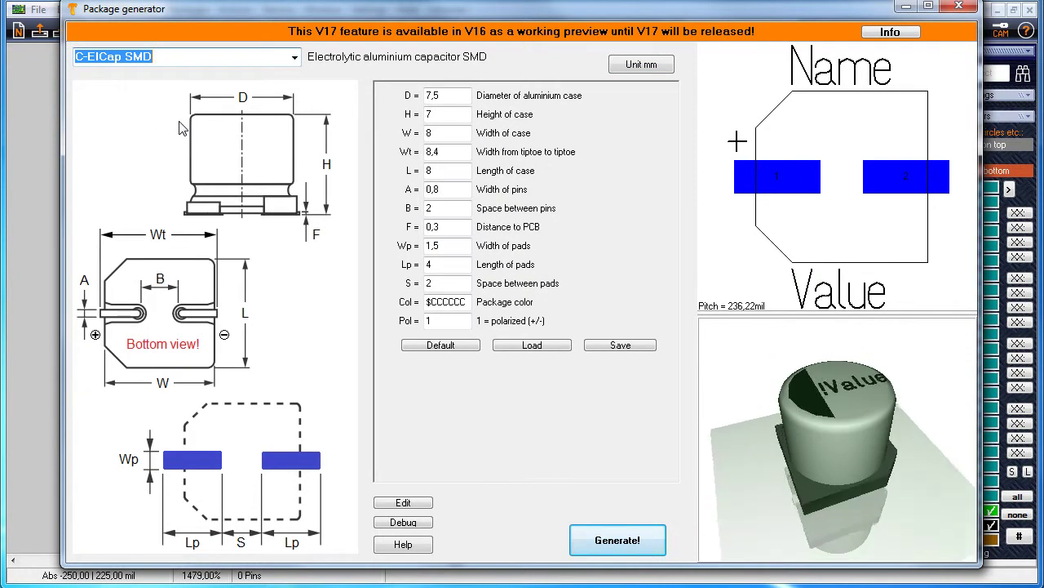
left_click(297, 58)
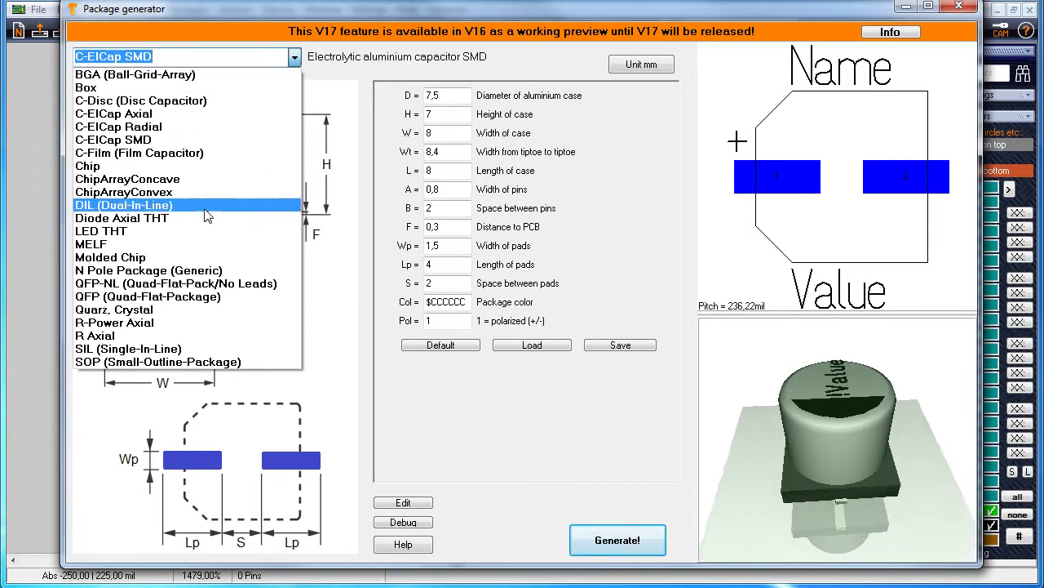
left_click(163, 286)
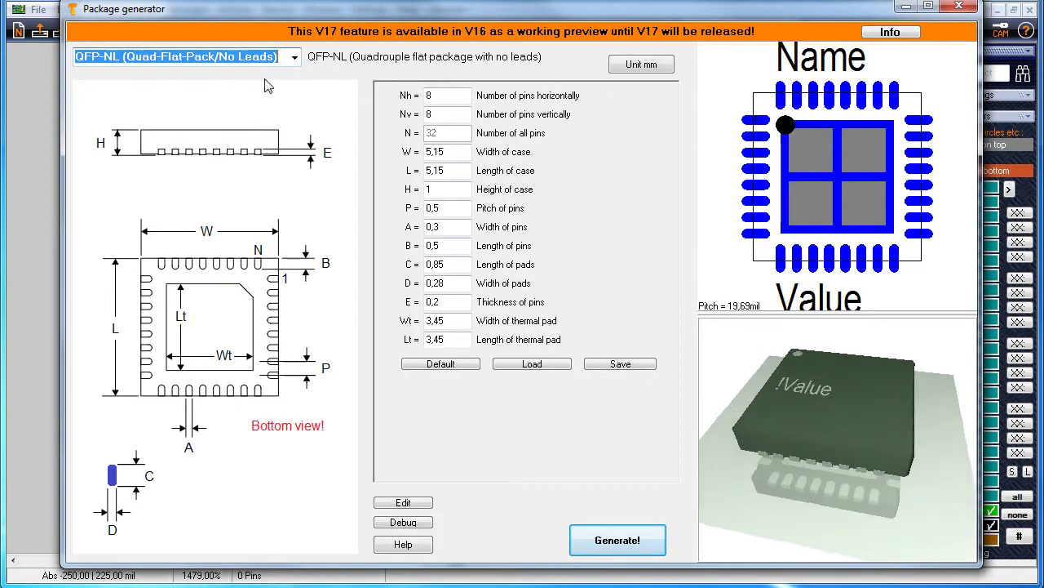
left_click(294, 57)
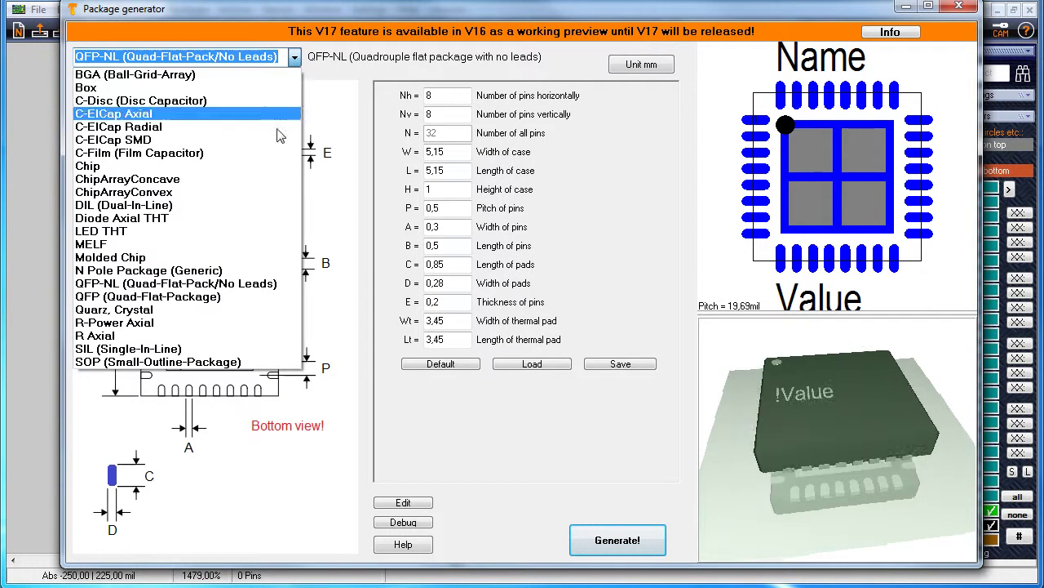
left_click(164, 363)
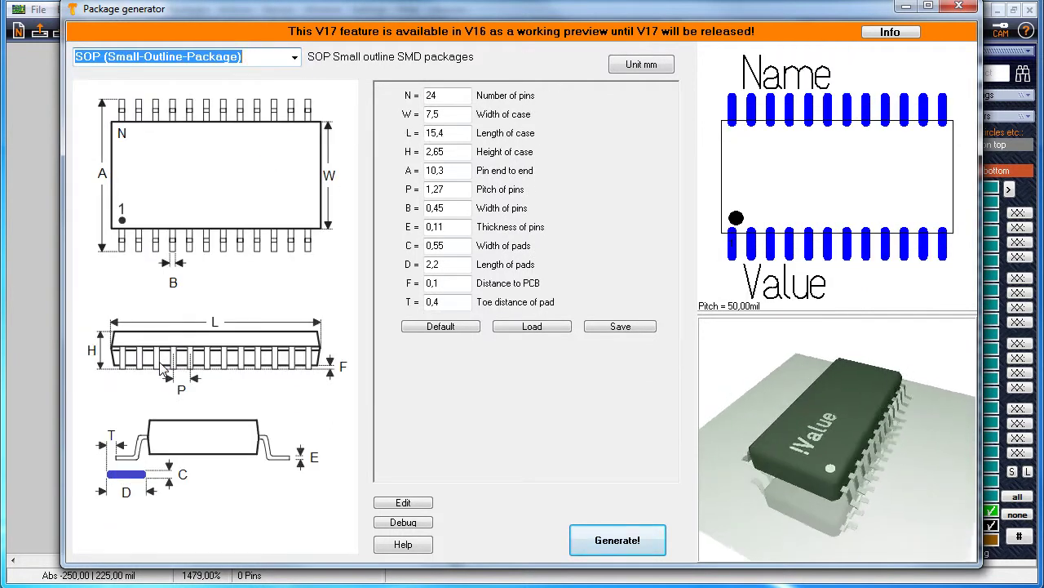
Set the SOP package pin count to 12
double_click(440, 96)
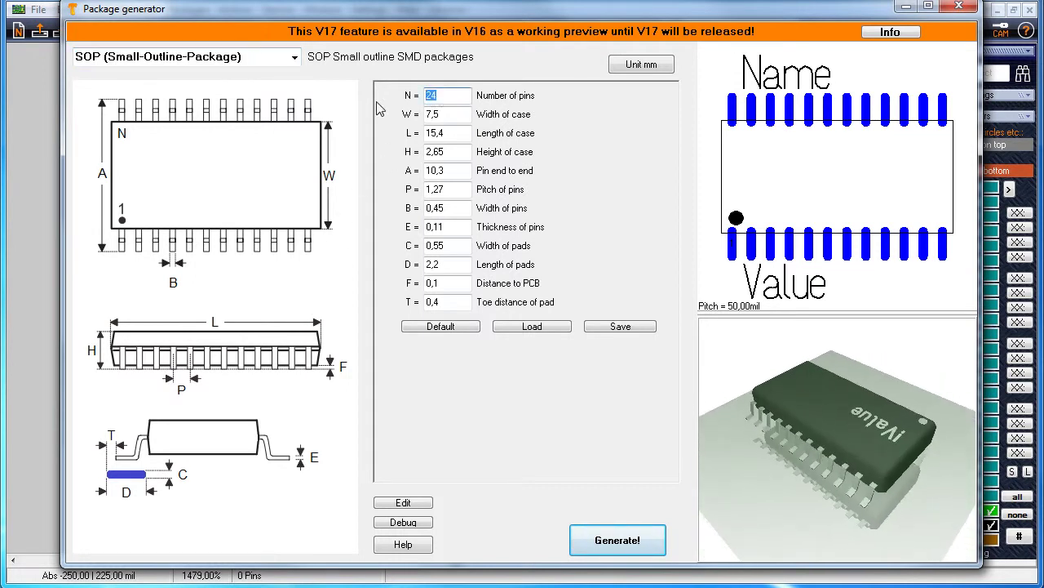
type("6")
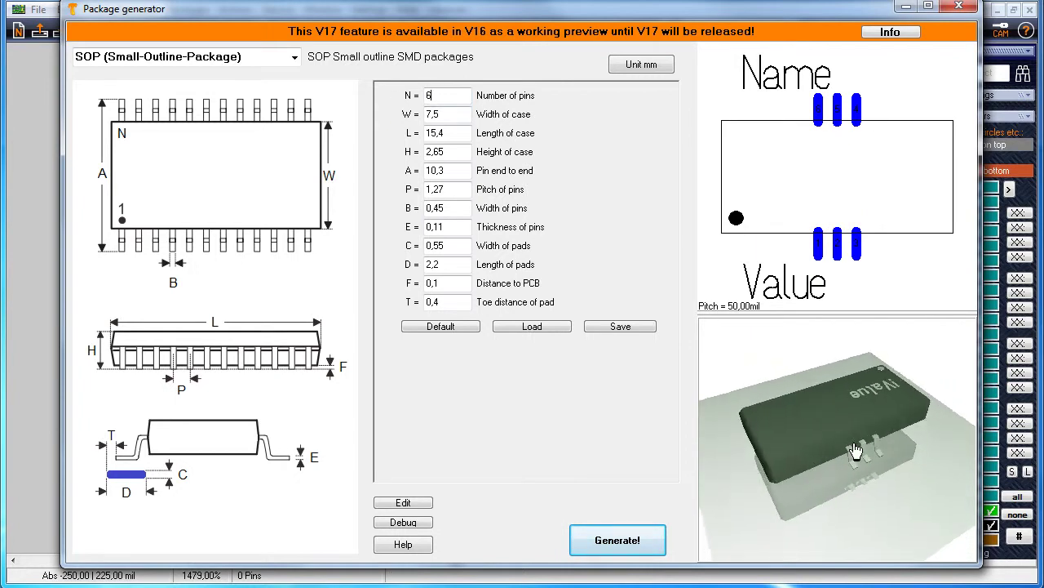
double_click(418, 97)
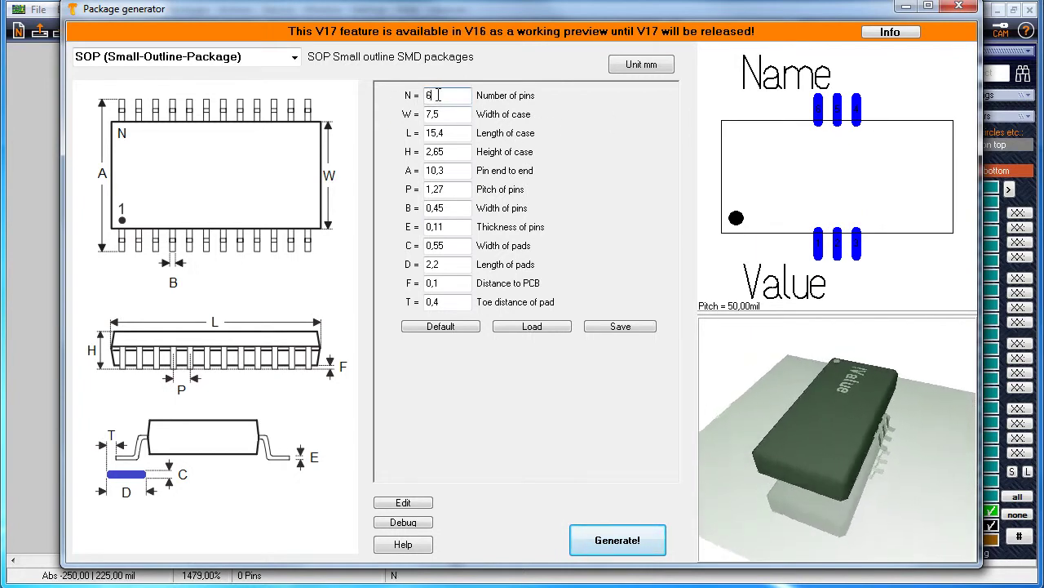
type("12")
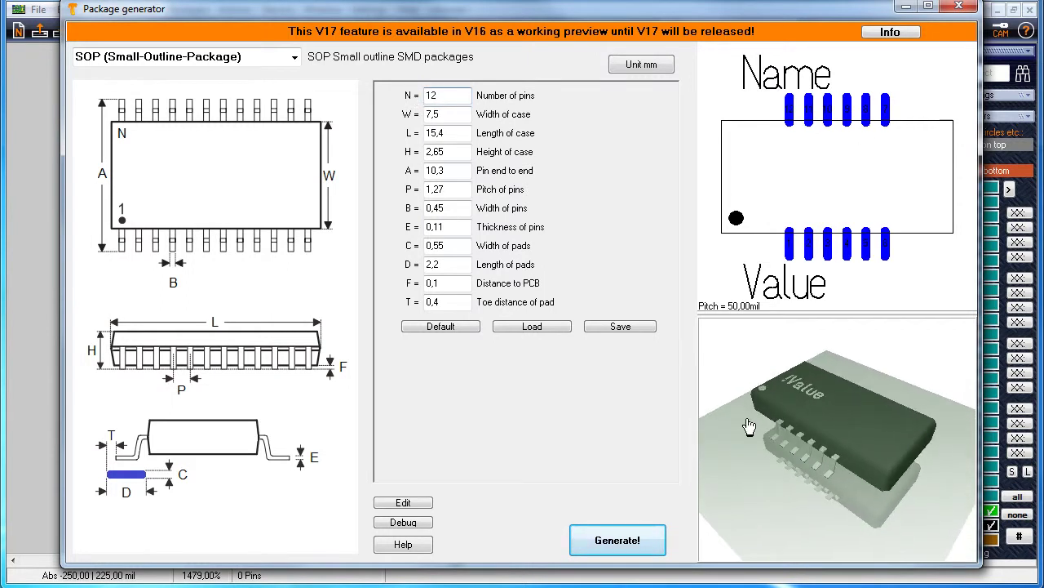
left_click(300, 60)
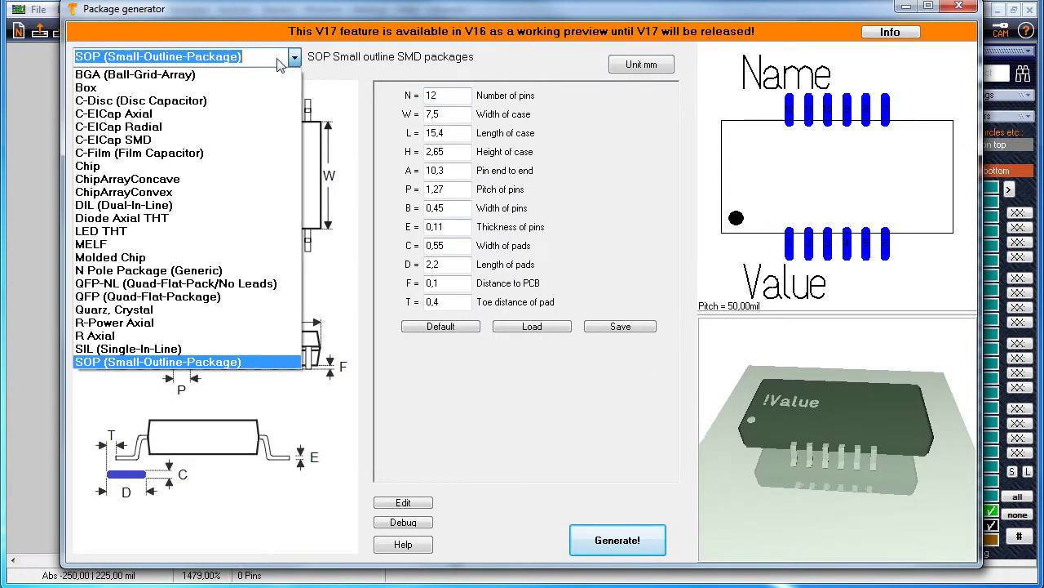
Switch back to BGA with a 12×12 ball grid and a 6 × 6 × 0.9 mm case
left_click(209, 70)
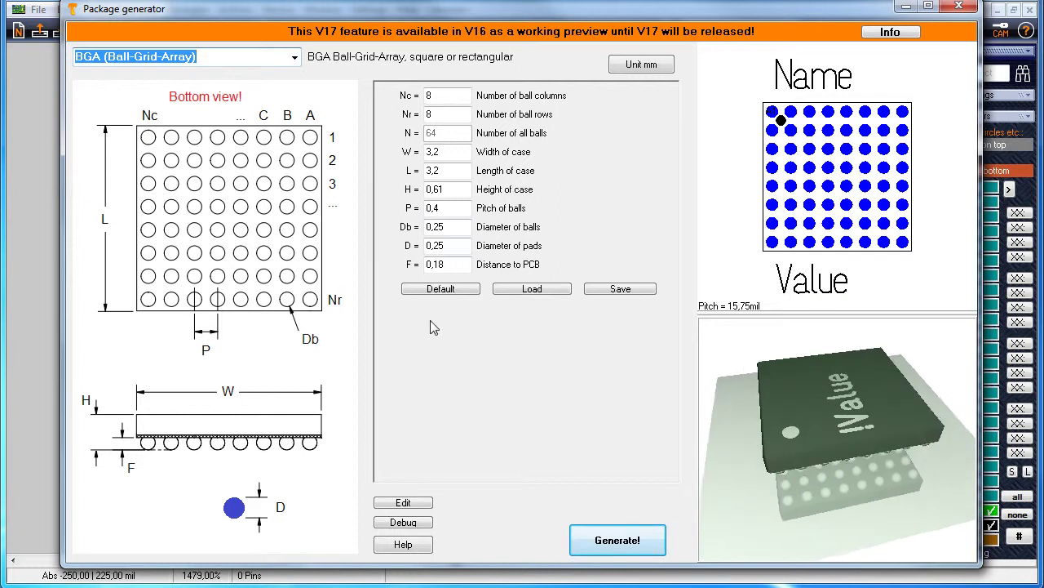
double_click(430, 95)
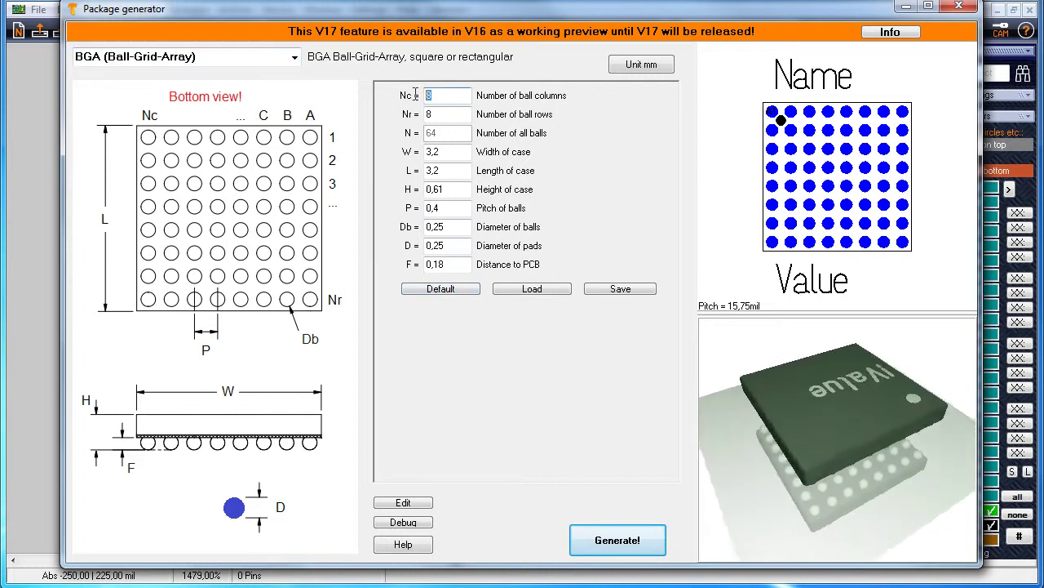
type("12")
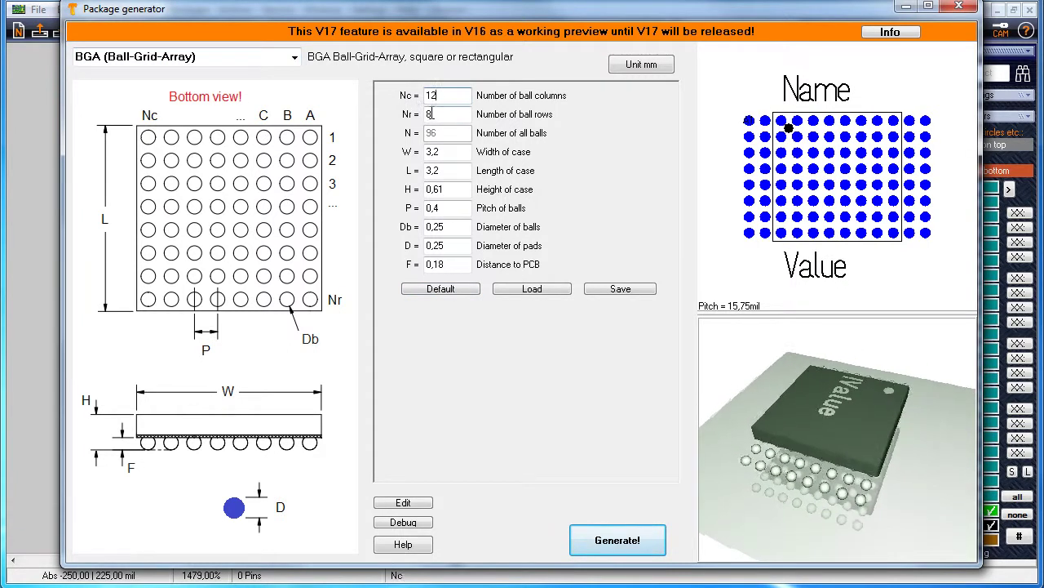
type("12")
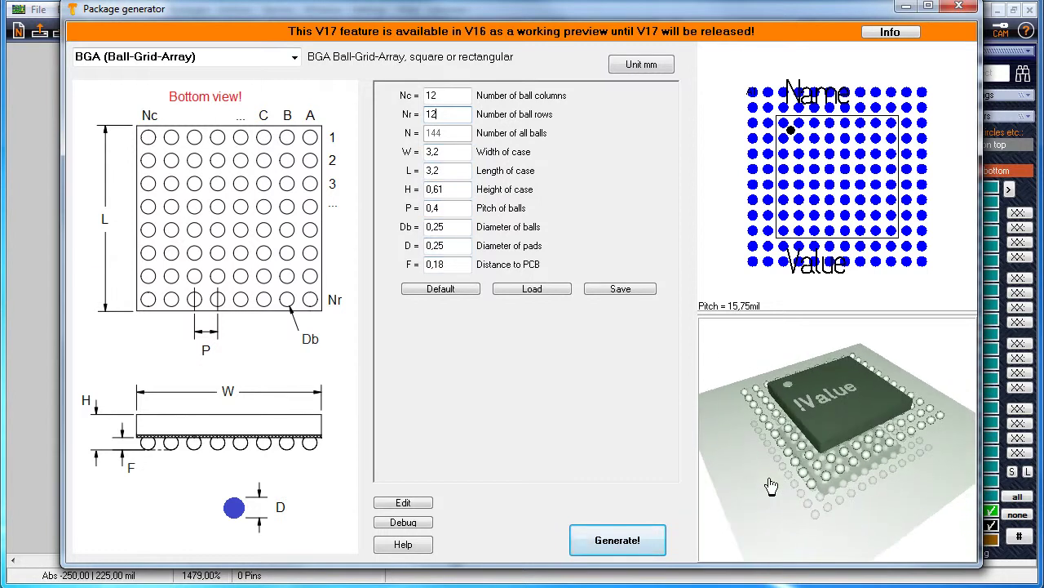
left_click_drag(443, 152, 422, 152)
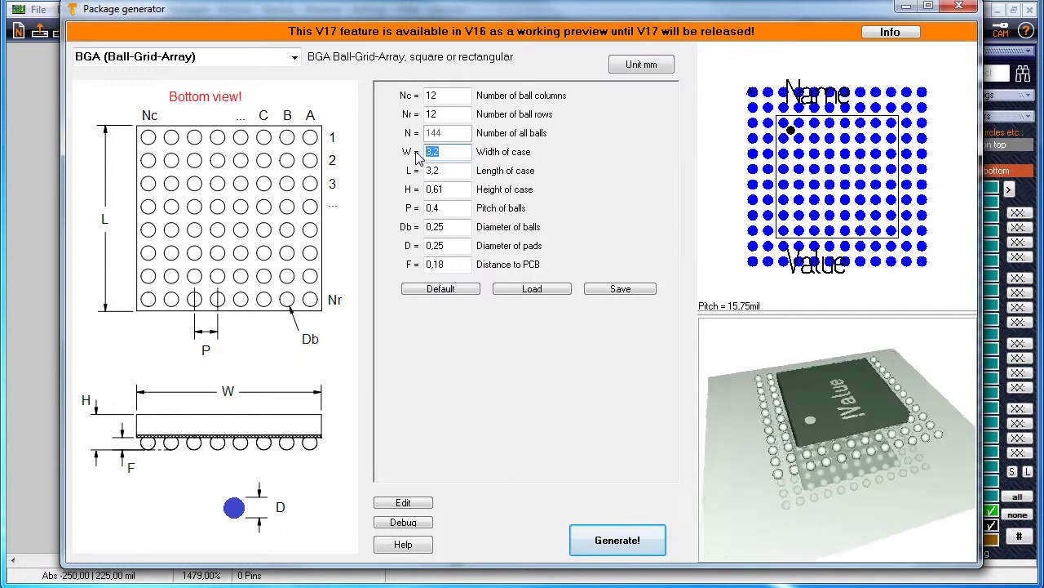
type("6")
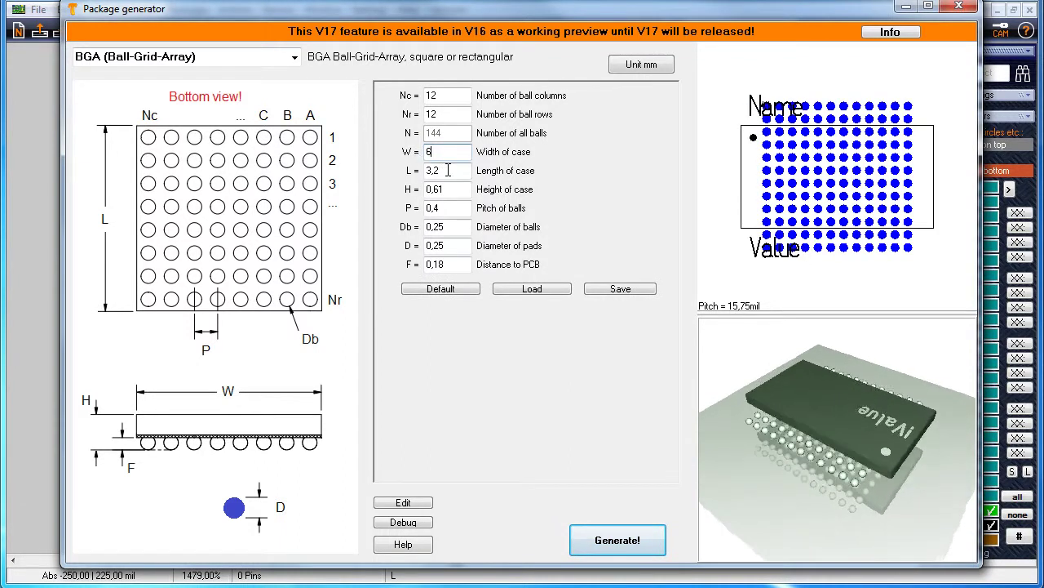
left_click_drag(435, 170, 424, 173)
type("6")
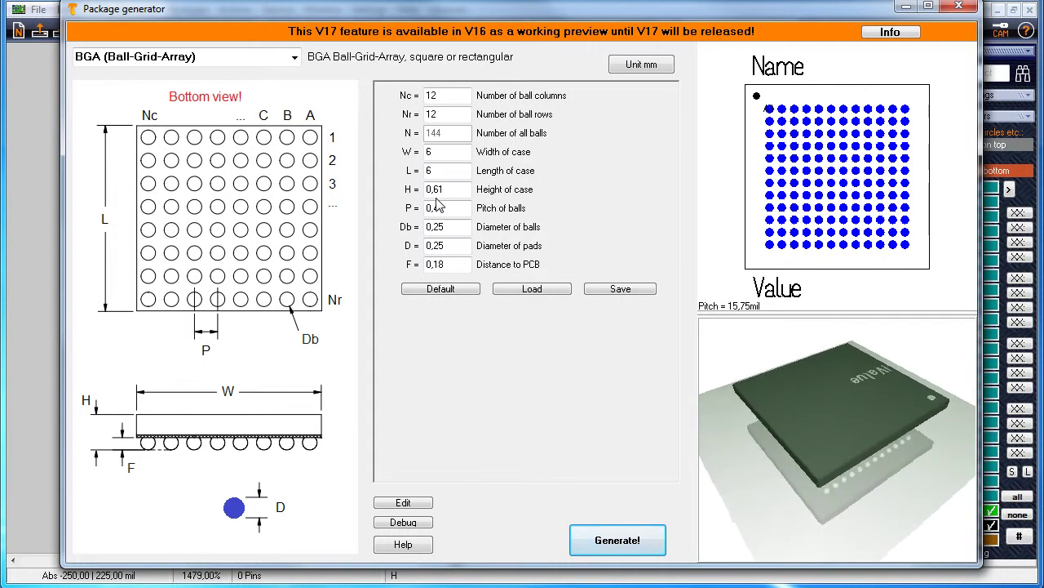
left_click_drag(446, 191, 426, 191)
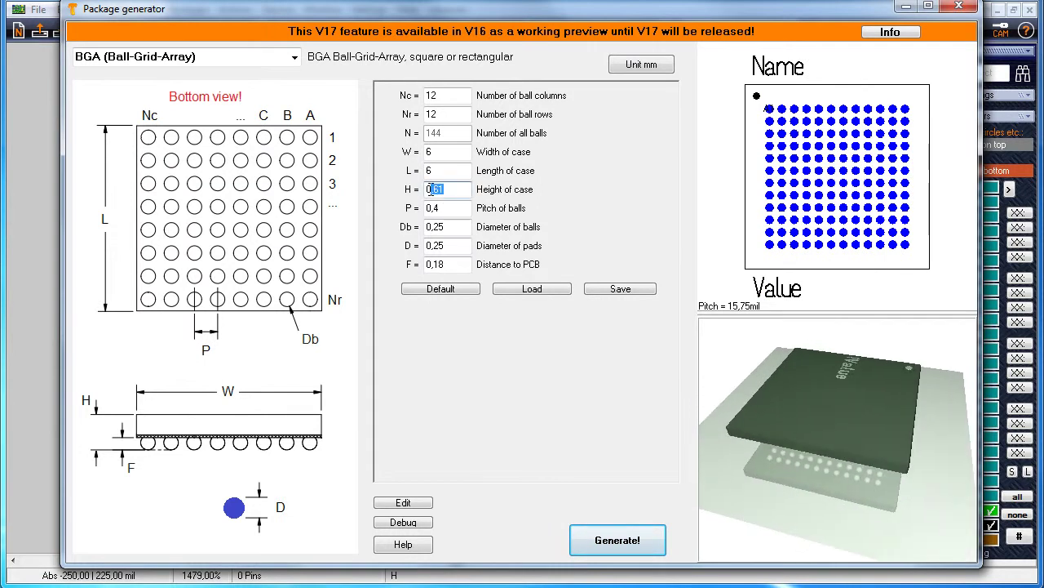
type("0,9")
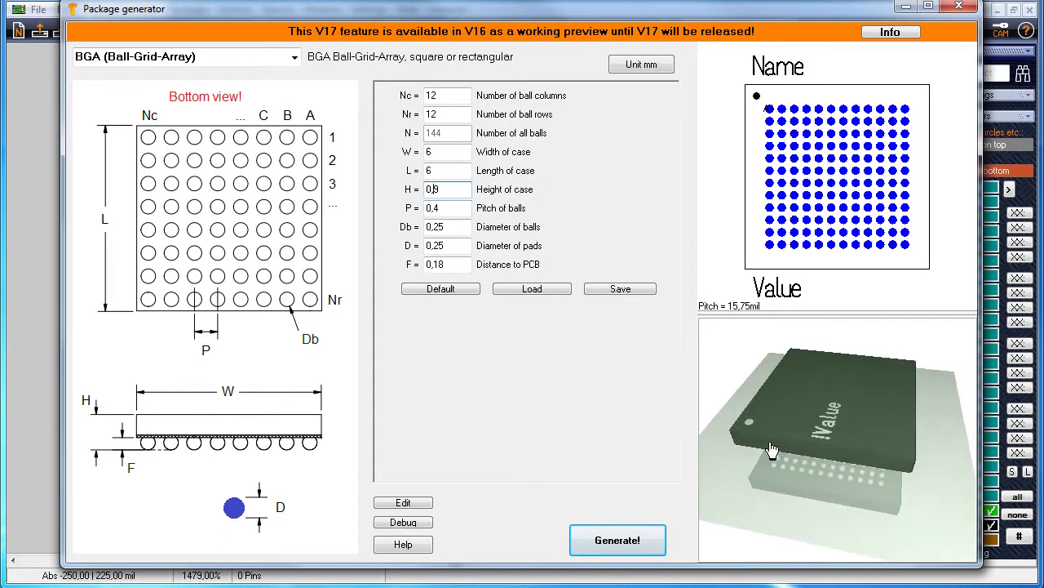
Set ball pitch 0.5, ball diameter 0.3 and pad diameter 0.3
double_click(436, 208)
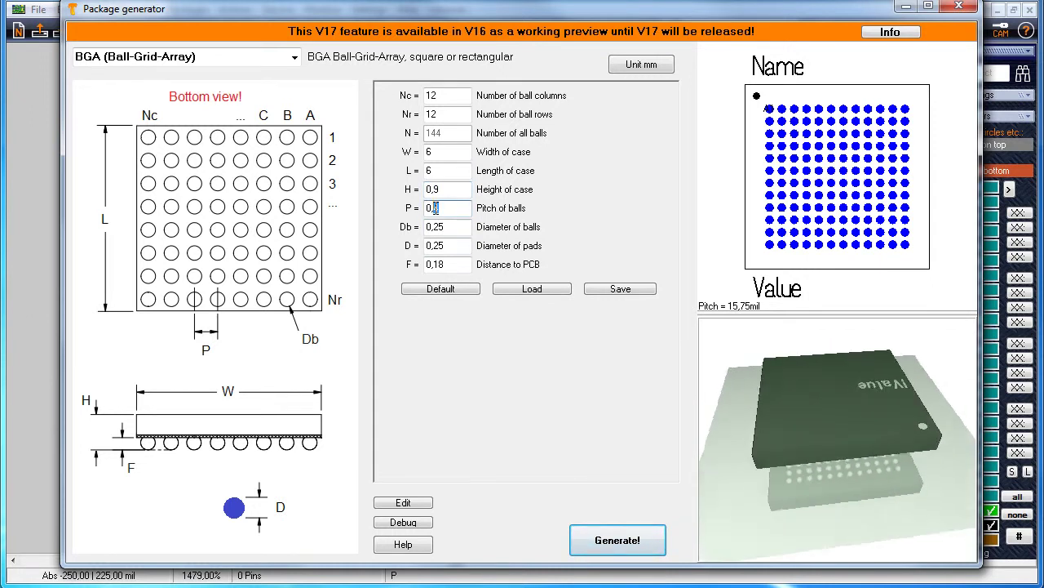
type("5")
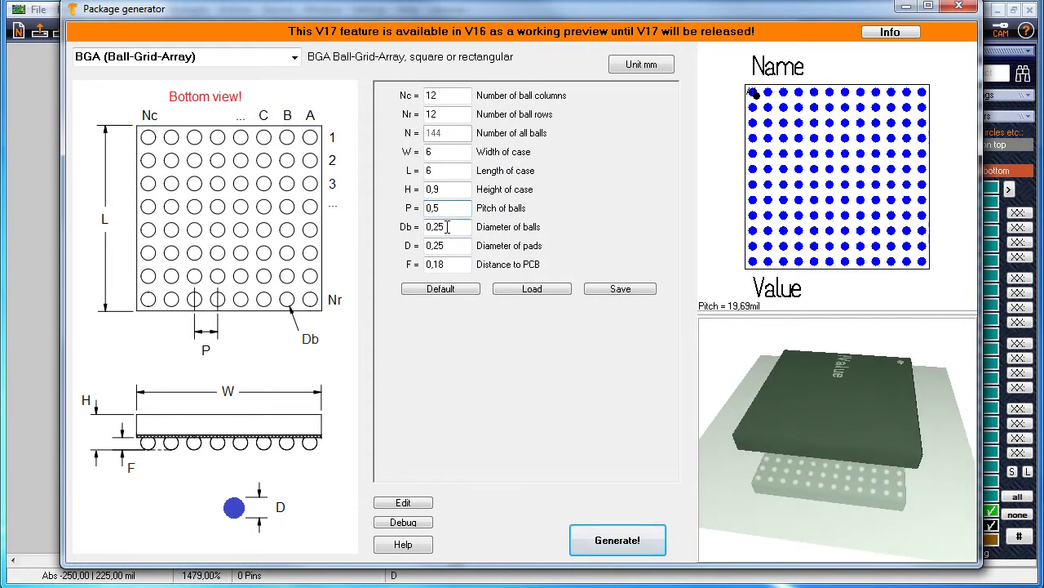
left_click_drag(447, 226, 435, 229)
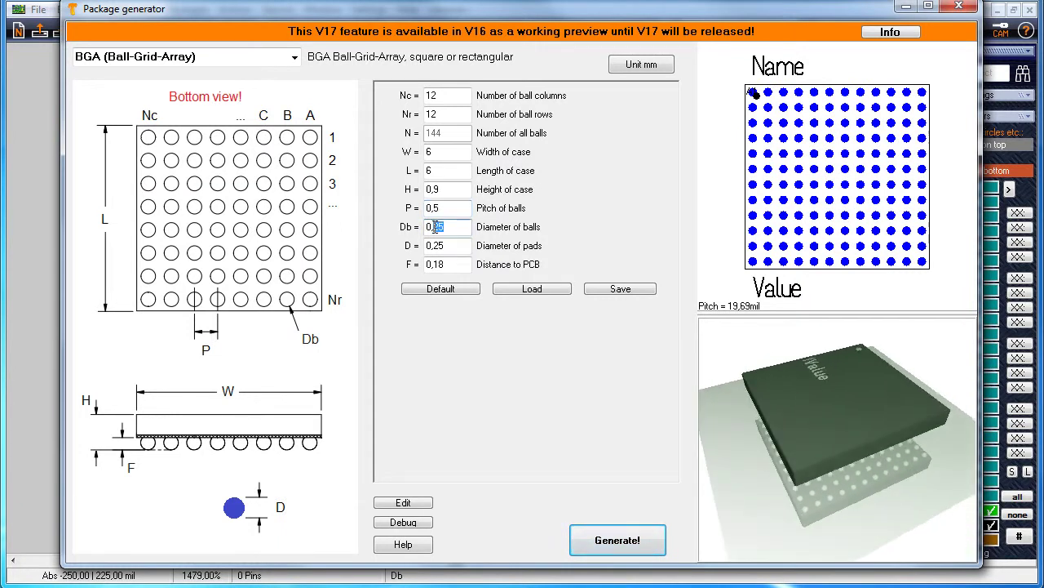
type("3")
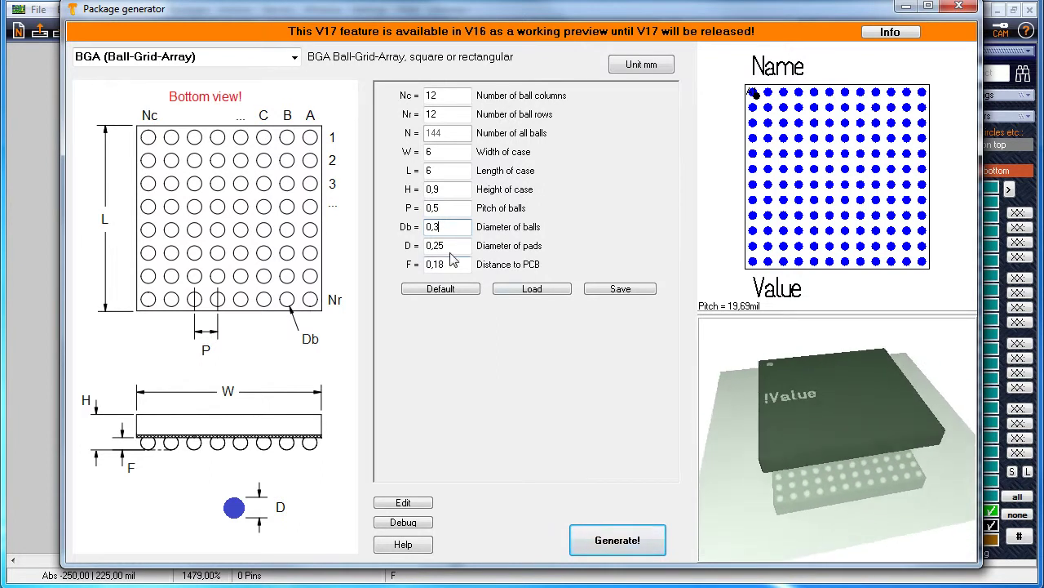
left_click_drag(446, 246, 438, 247)
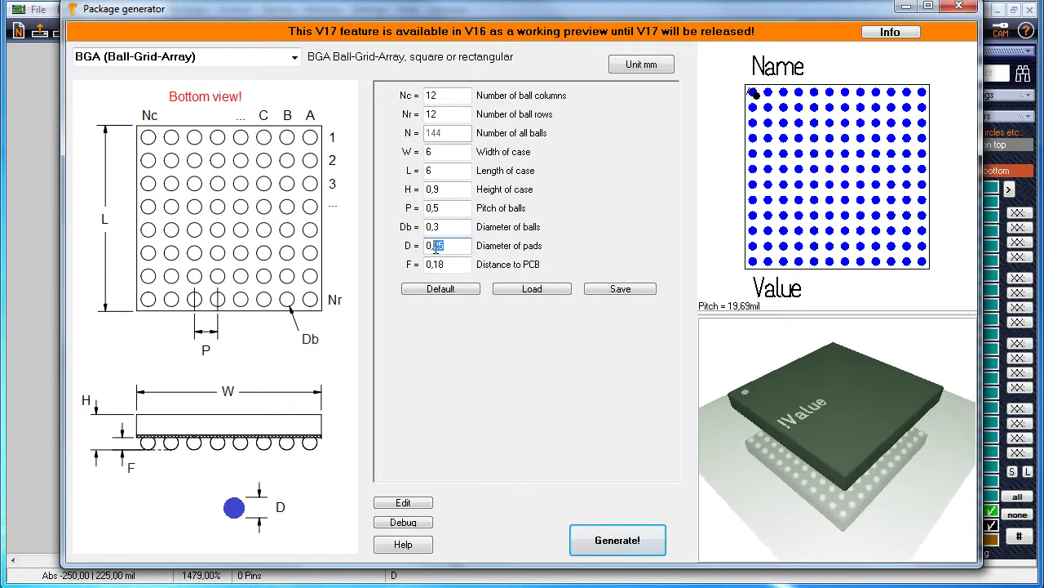
type("3")
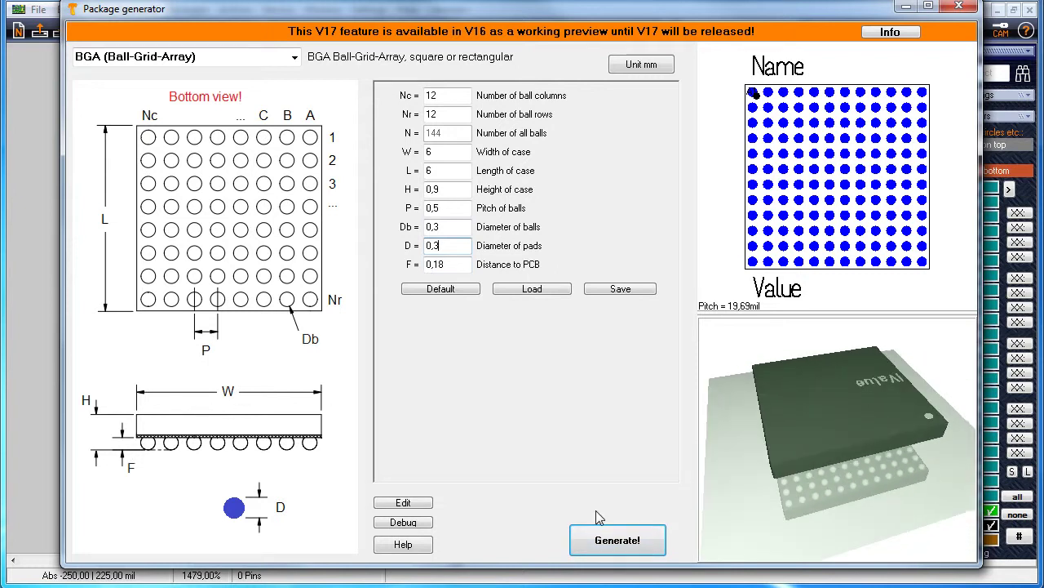
Generate the package and save it to the database as BGA144-0.5
left_click(608, 542)
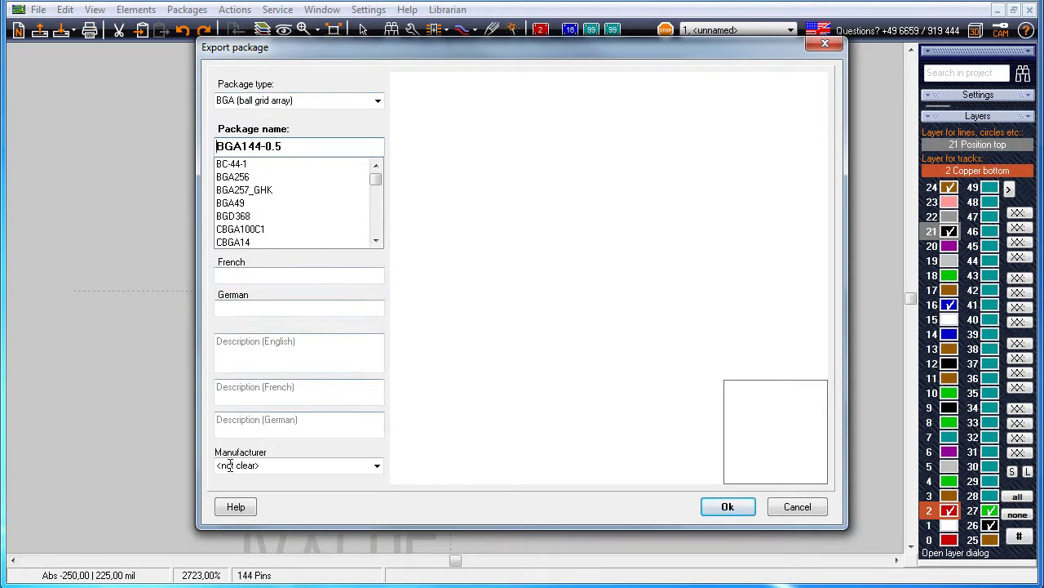
left_click(731, 507)
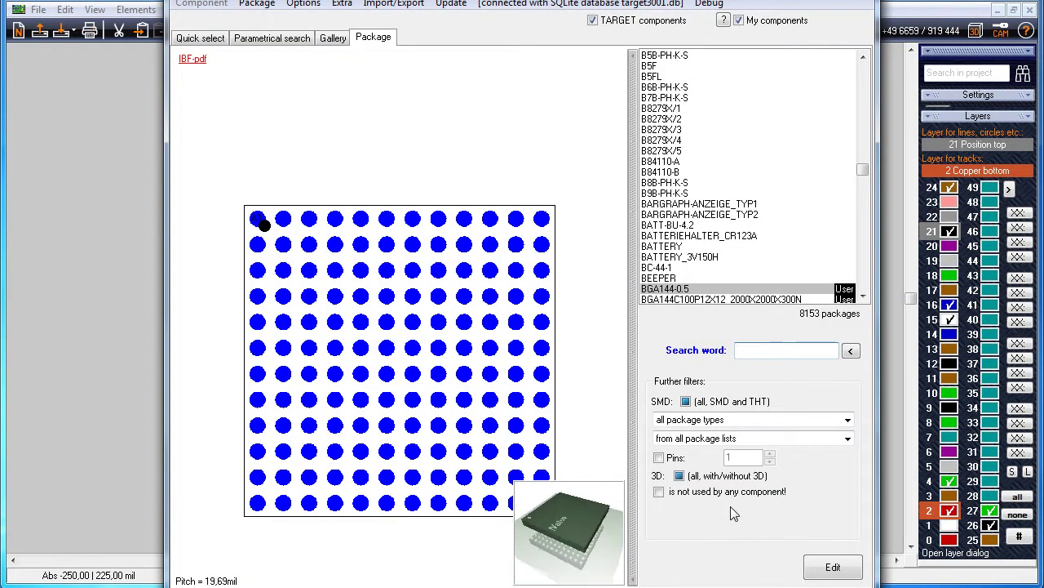
Edit BGA144-0.5 and miter the top-left outline corner by 19.69 mil
left_click(833, 568)
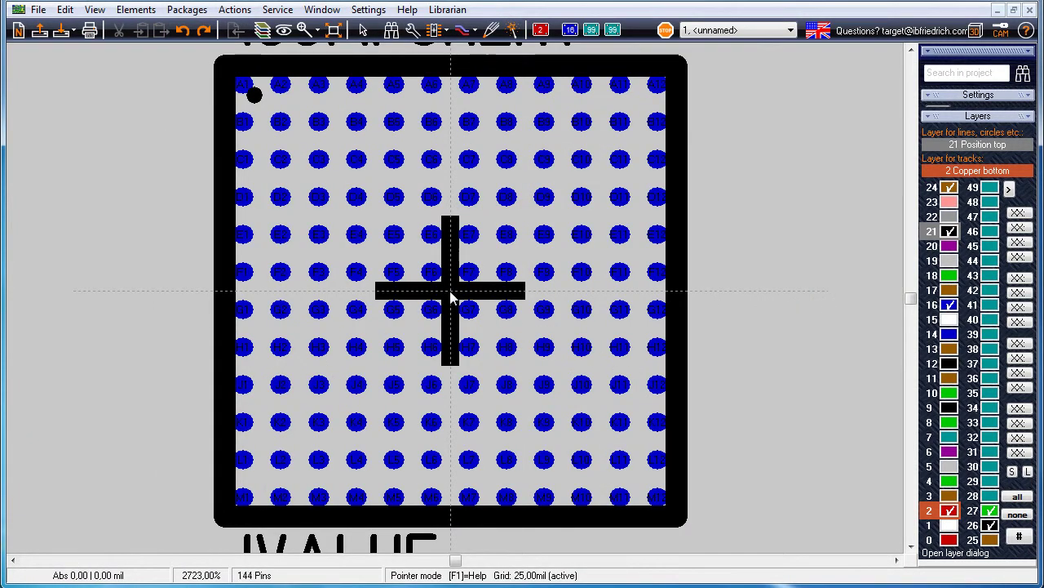
scroll(453, 302, "down", 1)
scroll(457, 307, "down", 1)
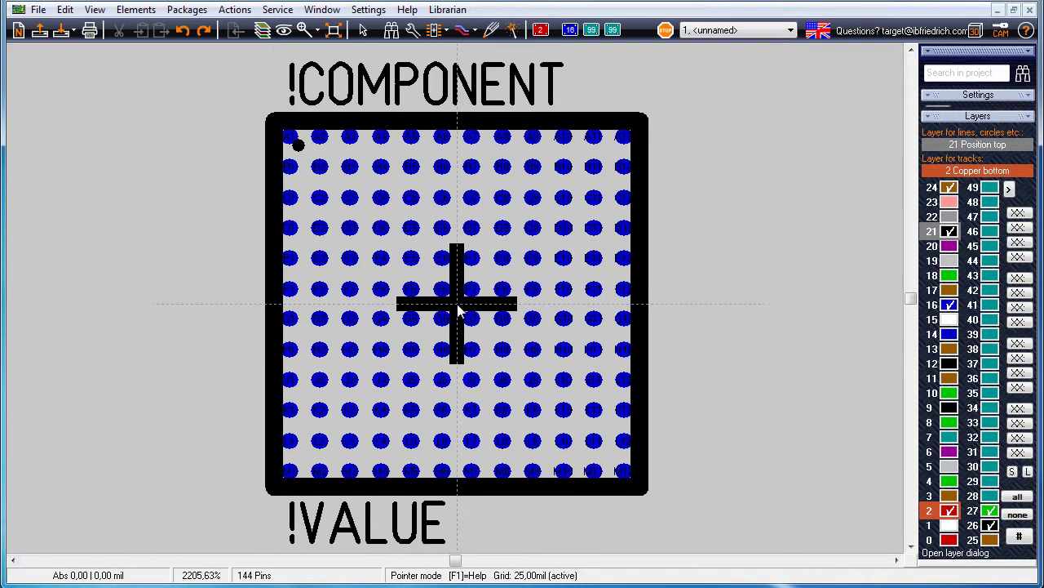
left_click(370, 126)
right_click(275, 125)
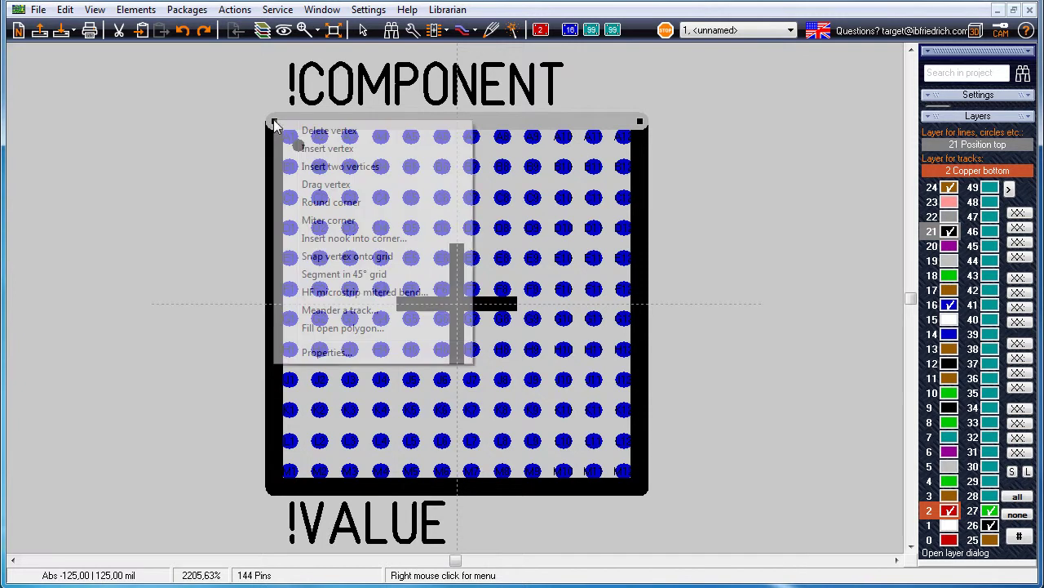
left_click(331, 220)
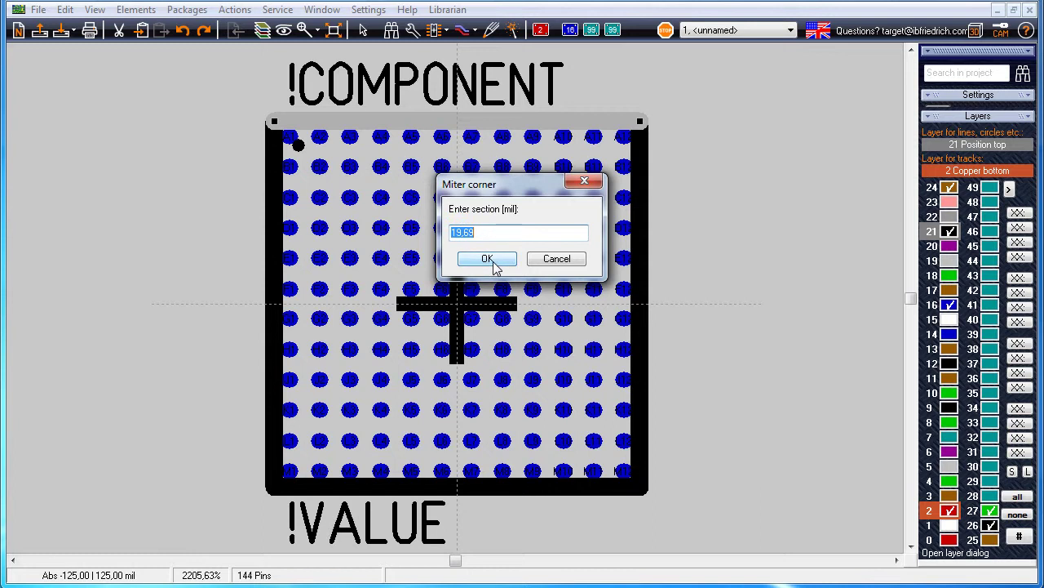
left_click(488, 258)
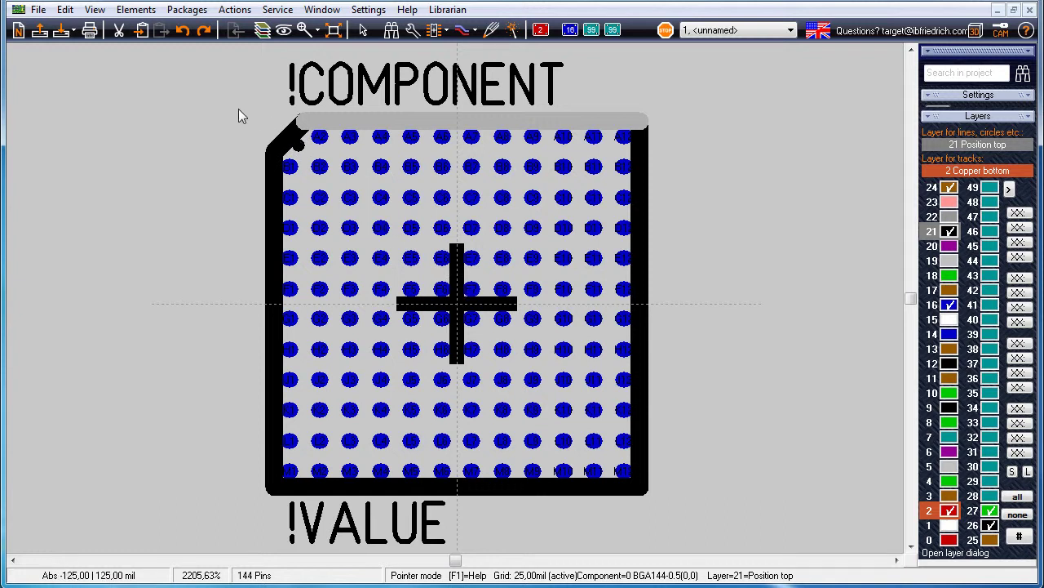
Export the mitered drawing over the stored BGA144-0.5 package only, then close the library
mouse_move(185, 52)
left_mouse_down()
mouse_move(676, 477)
mouse_move(689, 563)
left_mouse_up()
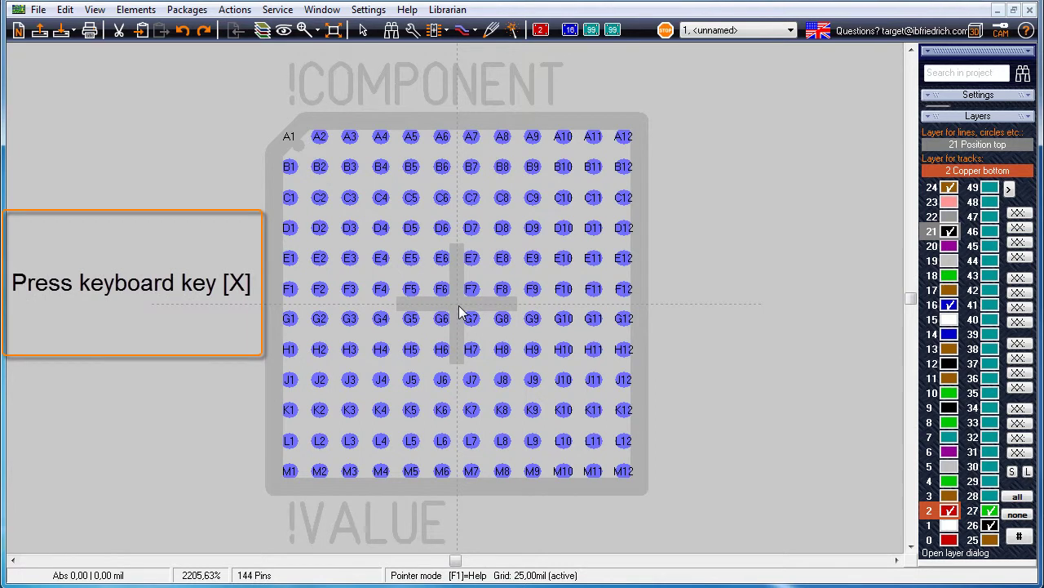
key("x")
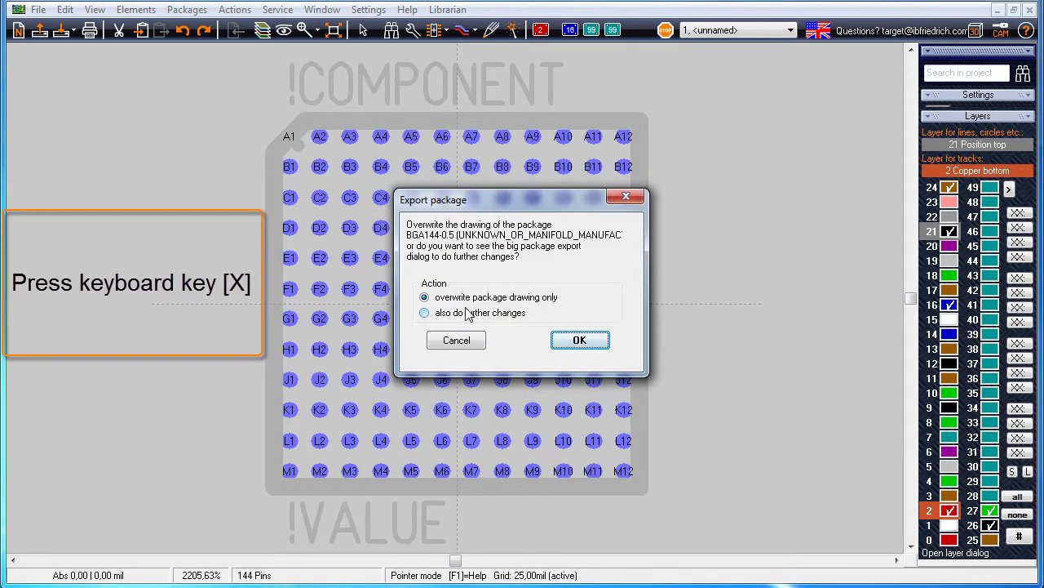
left_click(581, 341)
left_click(542, 286)
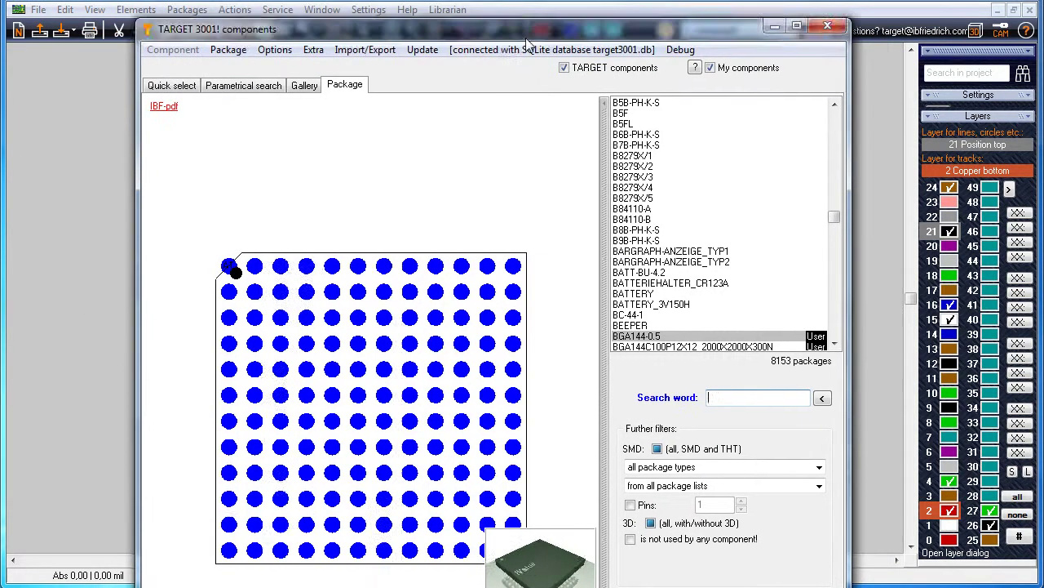
left_click_drag(724, 28, 691, 55)
left_click(781, 56)
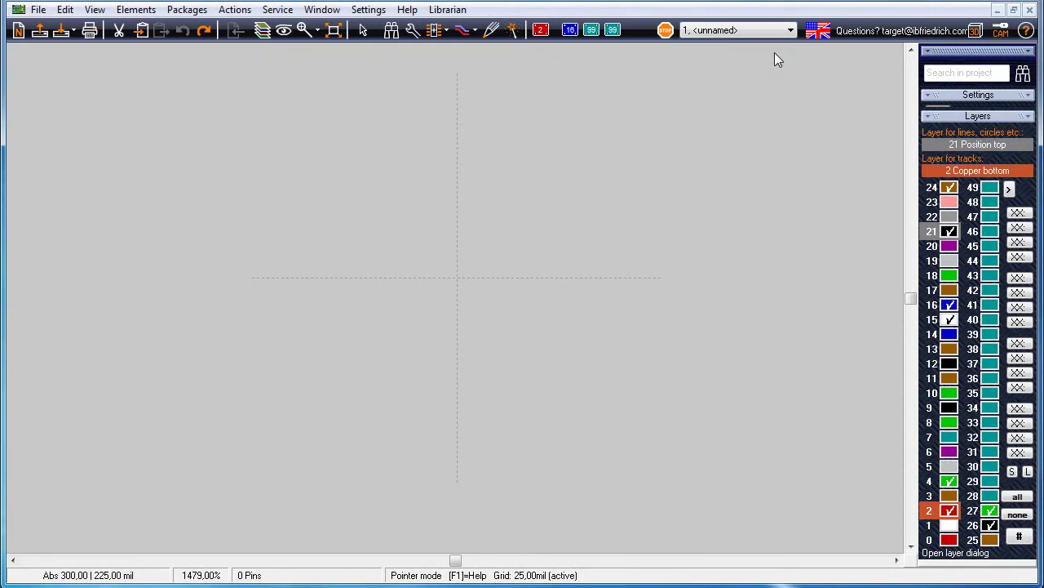
Search the package library for 'Bga' and import BGA144-0.5 into the layout
left_click(434, 34)
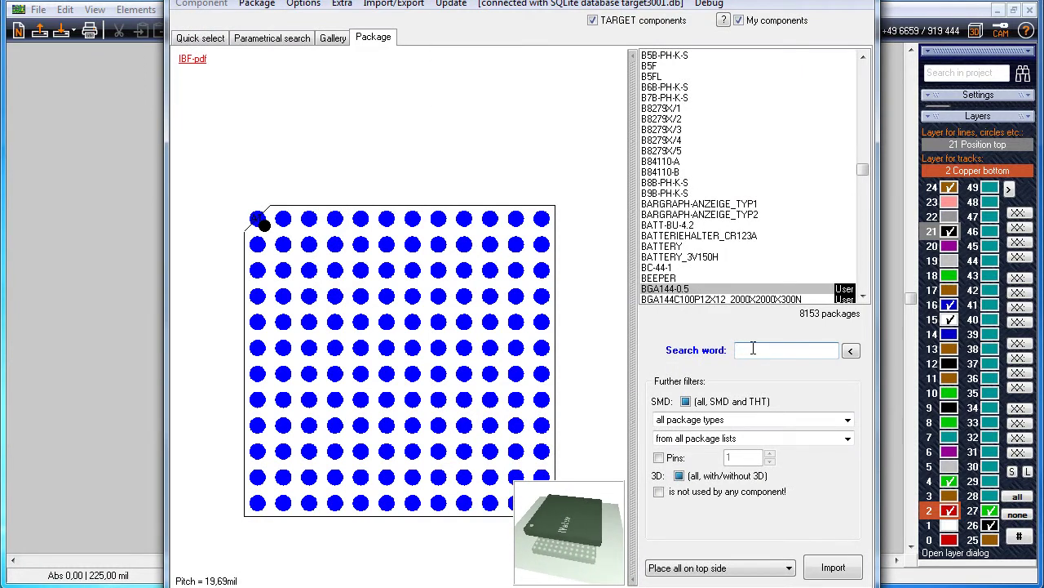
type("Bga")
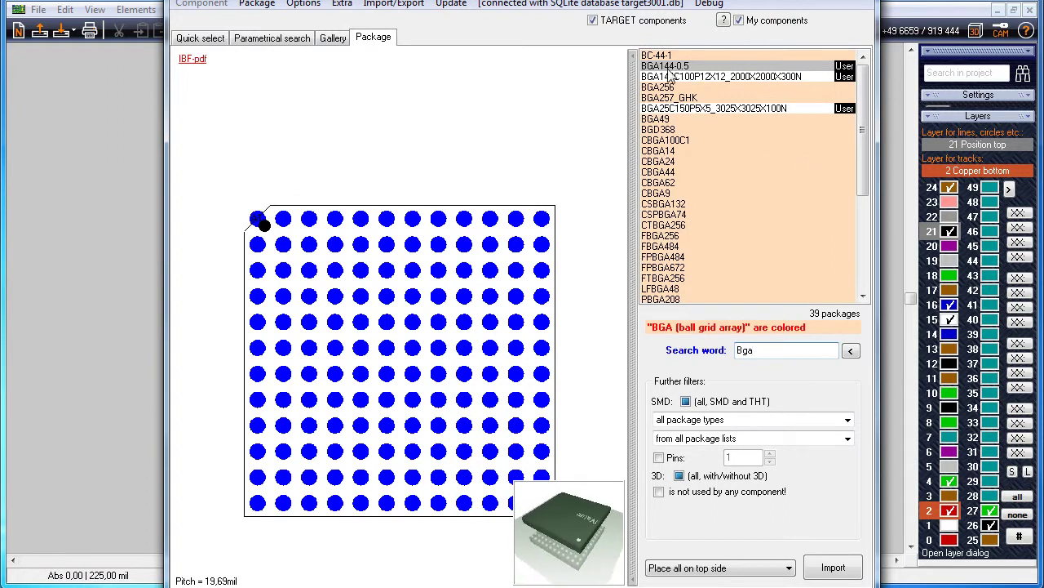
left_click(833, 567)
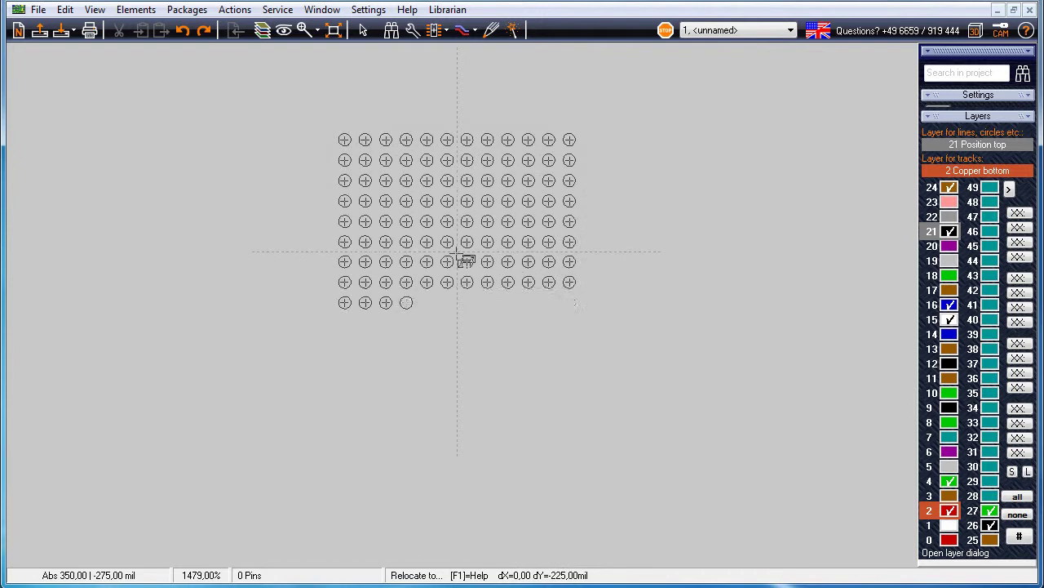
Place the BGA144-0.5 footprint as U1 and zoom to check the mitered corner
left_click(461, 259)
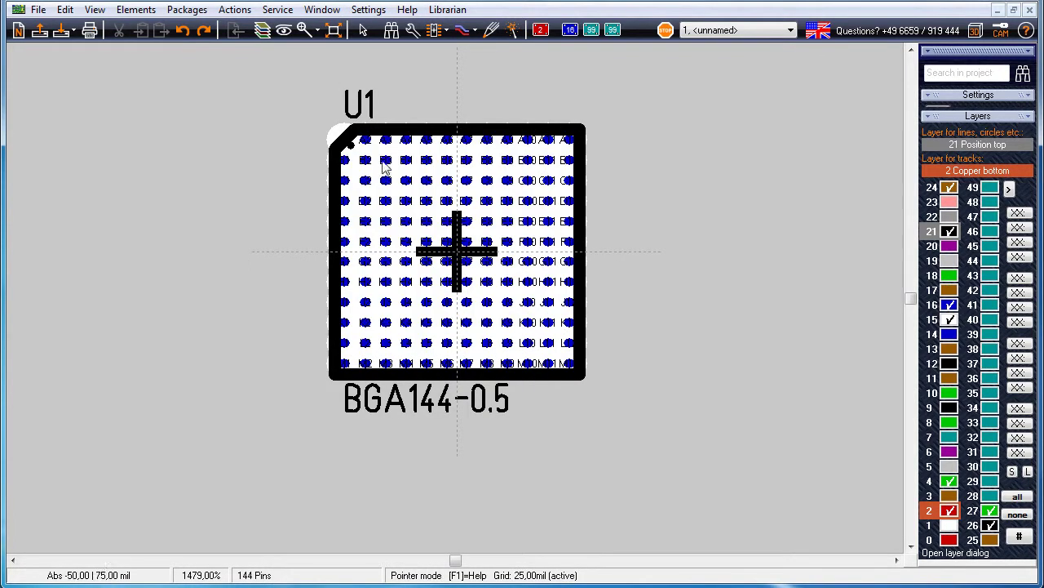
scroll(462, 307, "up", 1)
scroll(462, 307, "up", 1)
scroll(463, 307, "up", 3)
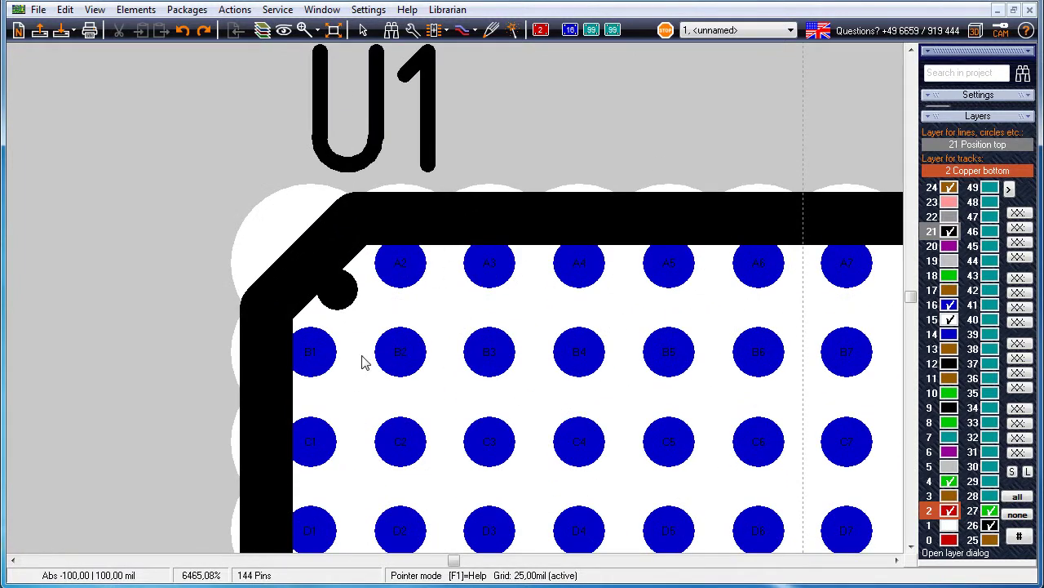
left_click(333, 30)
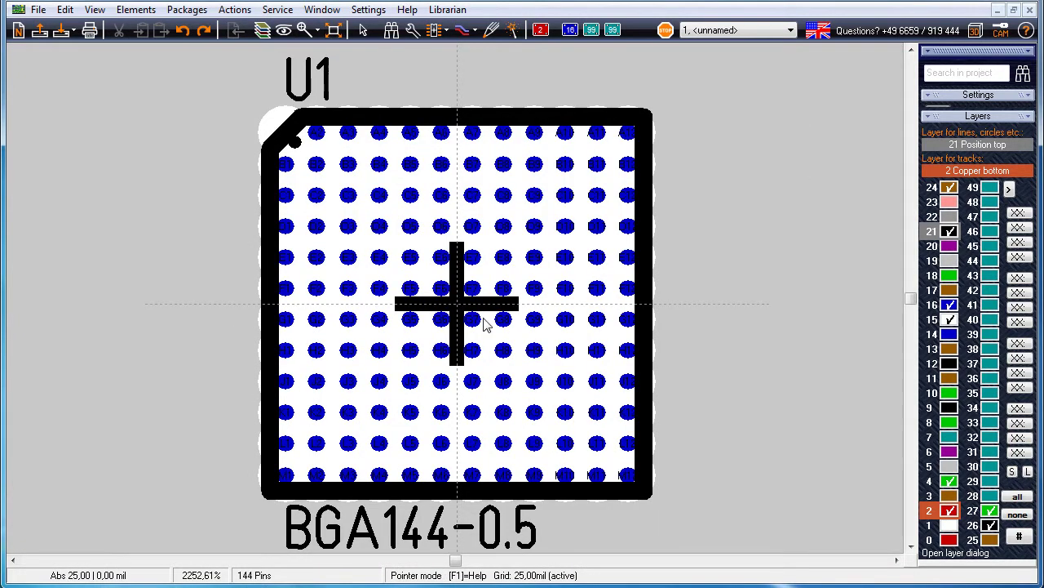
View the board in 3D and rotate it to show the ball grid
left_click(975, 30)
scroll(605, 298, "up", 5)
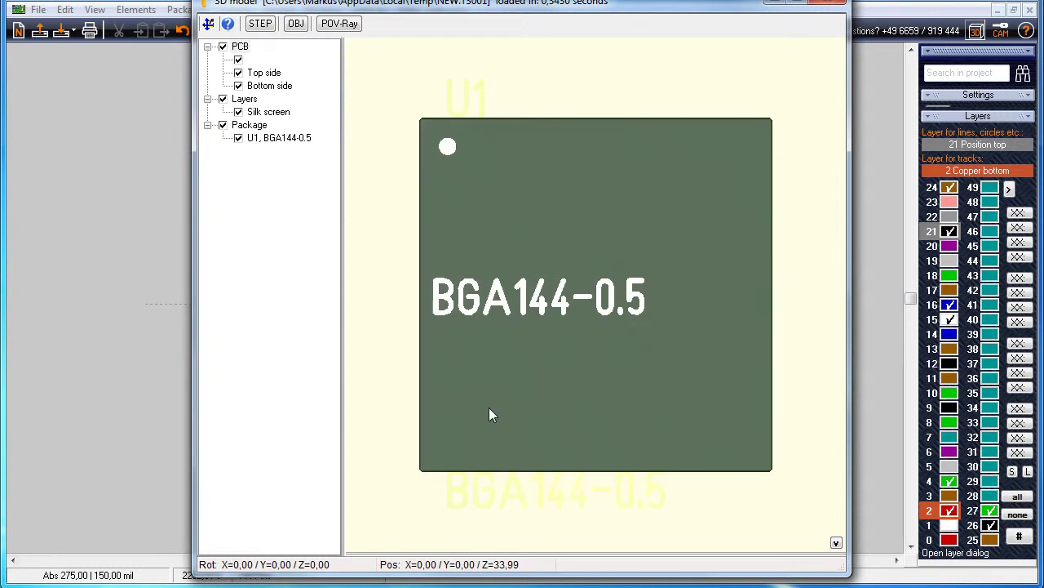
mouse_move(492, 415)
left_mouse_down()
mouse_move(531, 384)
mouse_move(593, 388)
left_mouse_up()
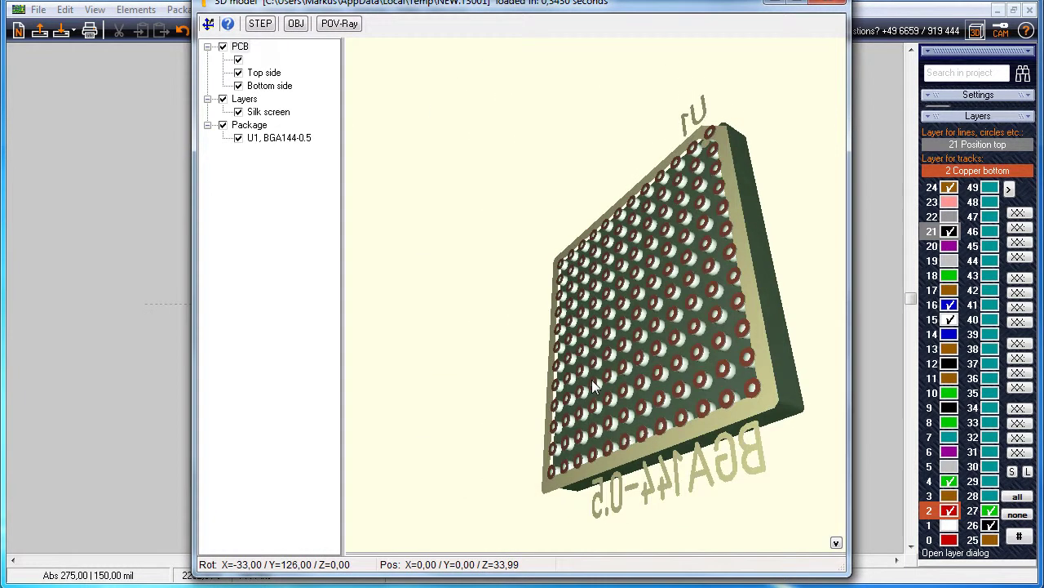